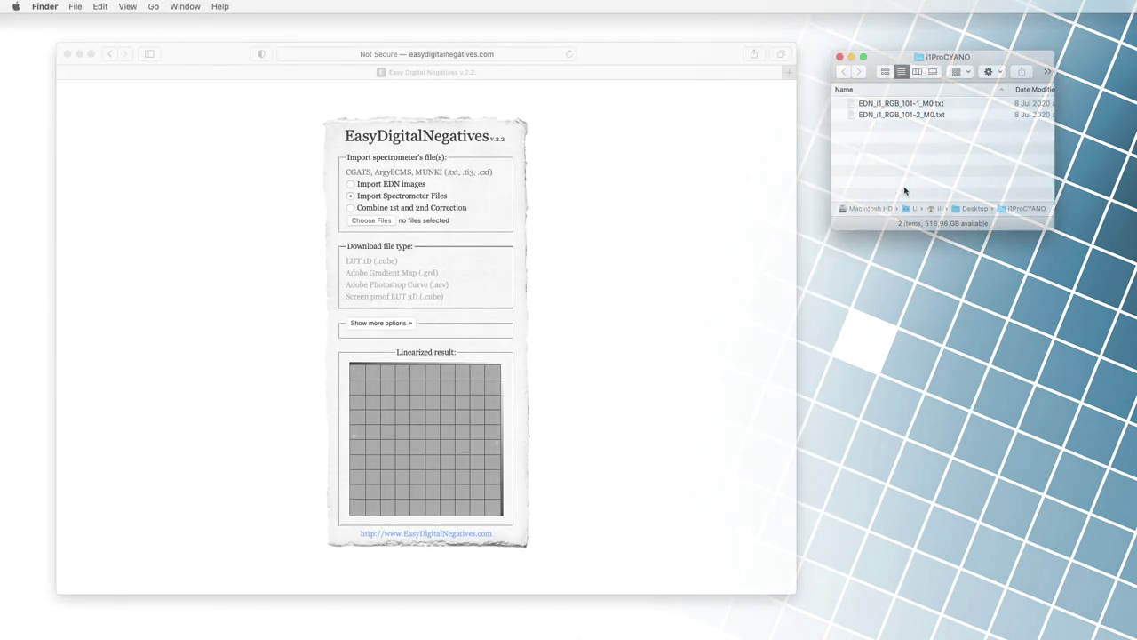
Load both .txt reading files, download the 1D LUT cube, and move LUT1D-6.cube into i1ProCYANO.
mouse_move(886, 125)
left_mouse_down()
mouse_move(882, 104)
mouse_move(648, 172)
mouse_move(370, 228)
left_mouse_up()
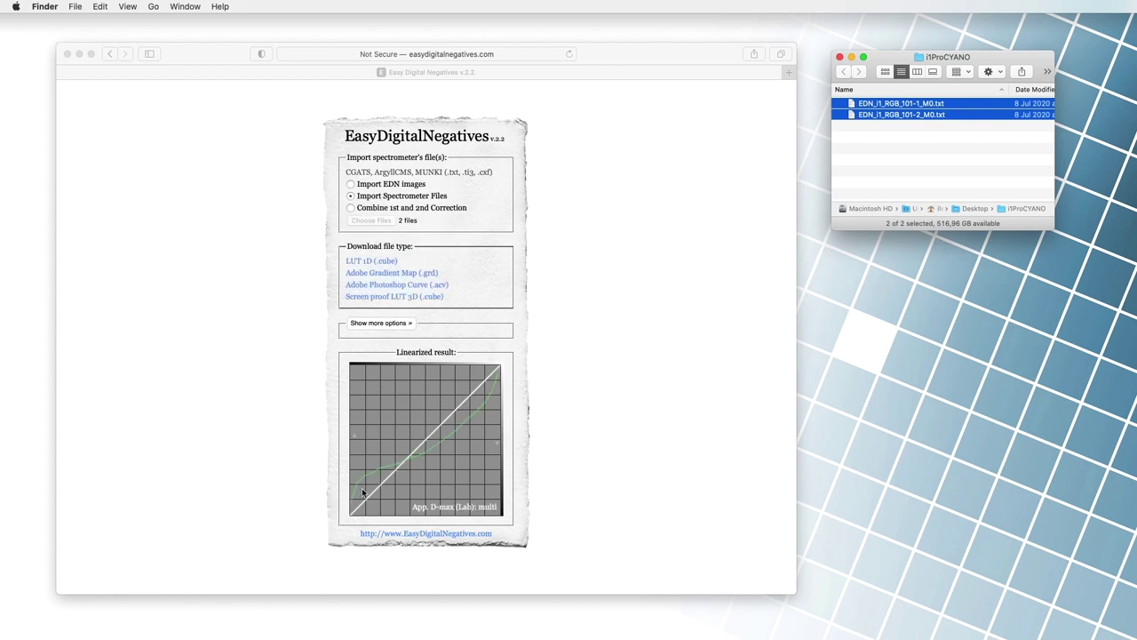
left_click(378, 274)
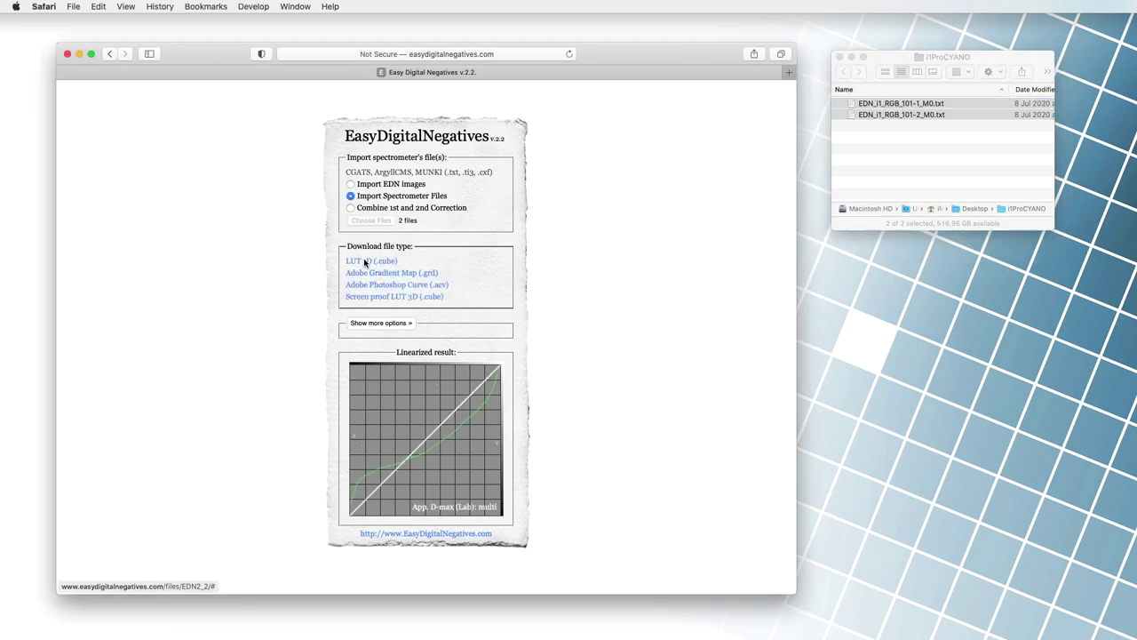
left_click(378, 274)
left_click(729, 55)
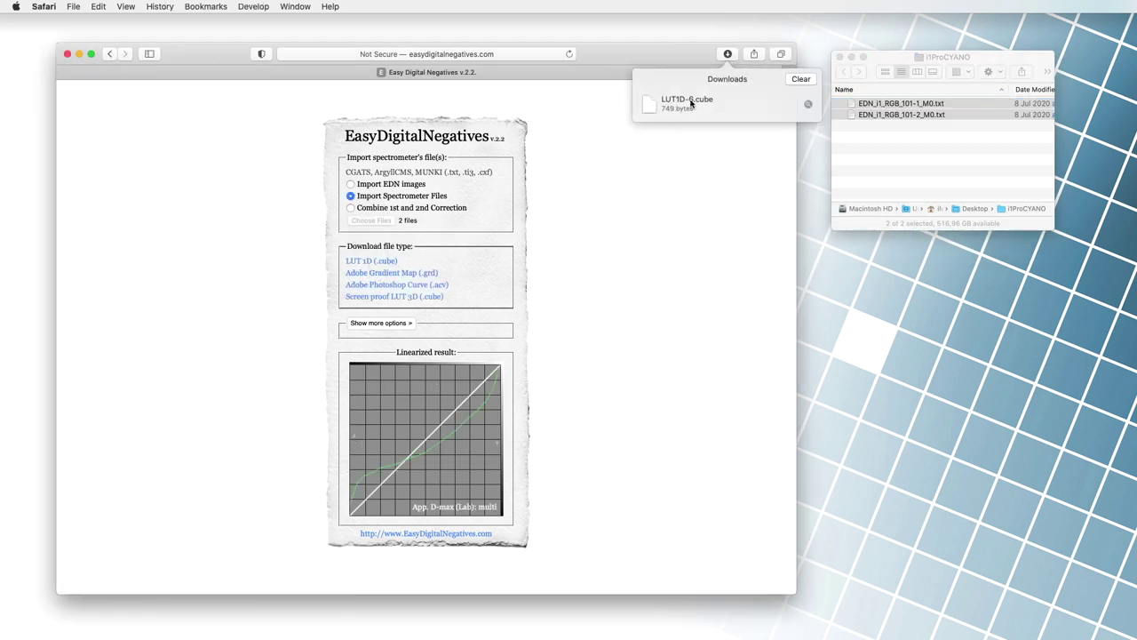
left_click_drag(680, 100, 914, 156)
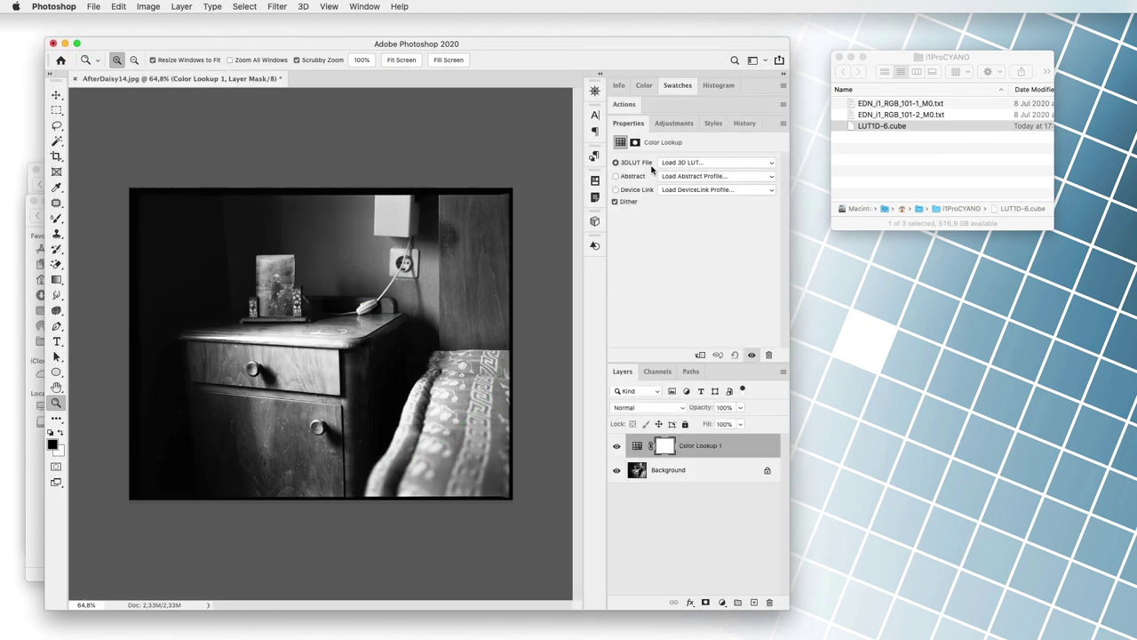
Load LUT1D-6.cube into the Color Lookup layer and merge it into the photo.
left_click(640, 163)
left_click(627, 175)
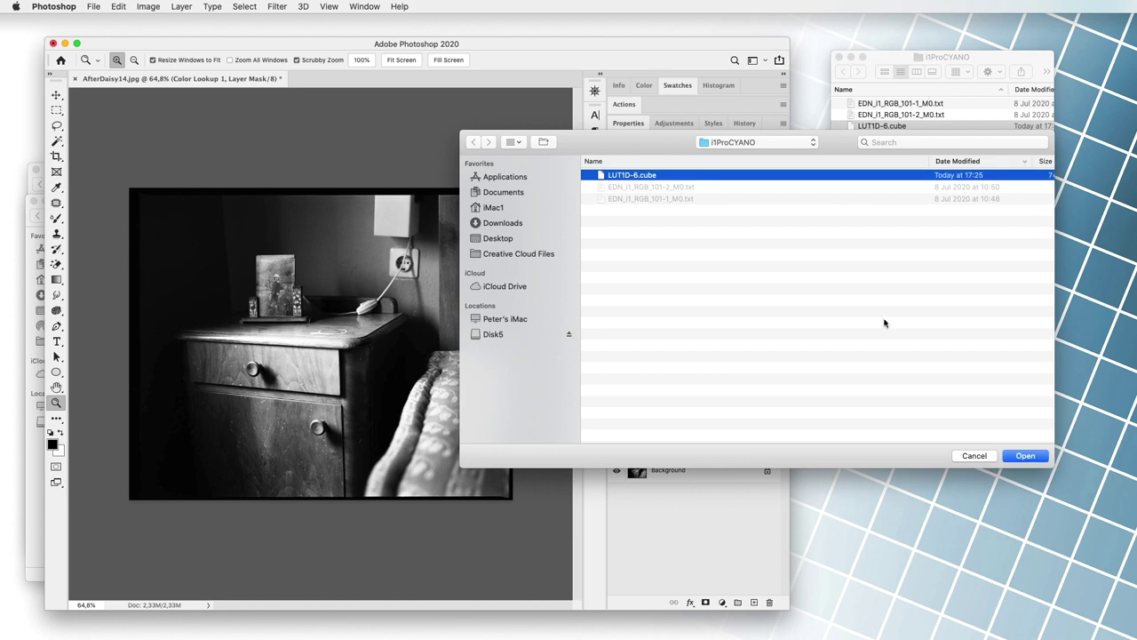
left_click(1024, 456)
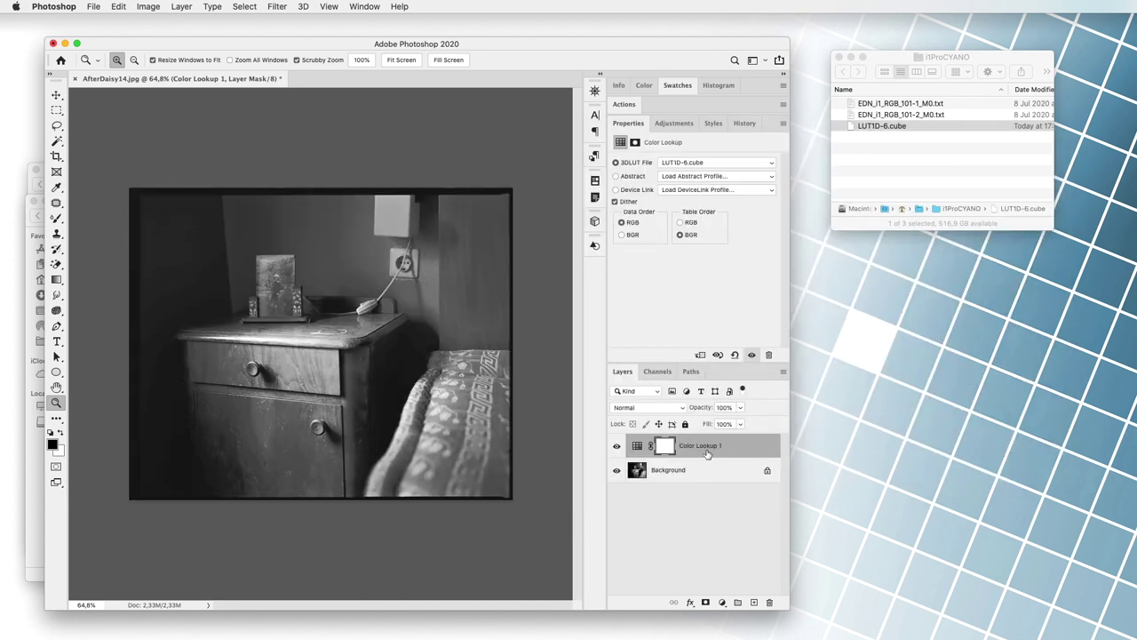
key("Delete")
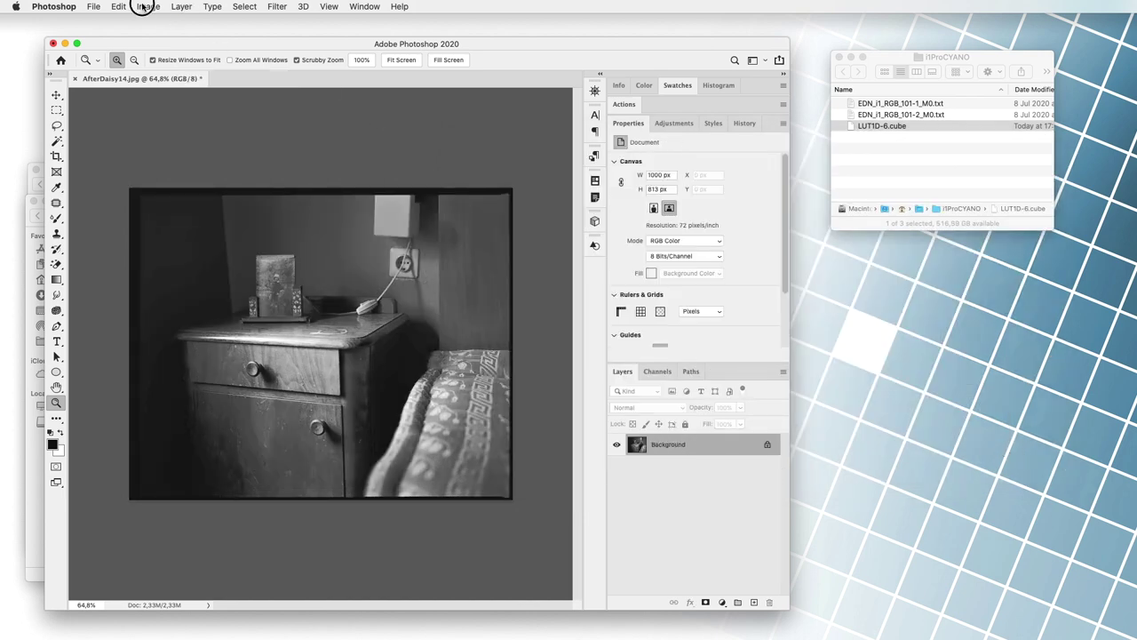
Flip the canvas horizontally and invert the photo into a negative.
left_click(148, 6)
mouse_move(258, 121)
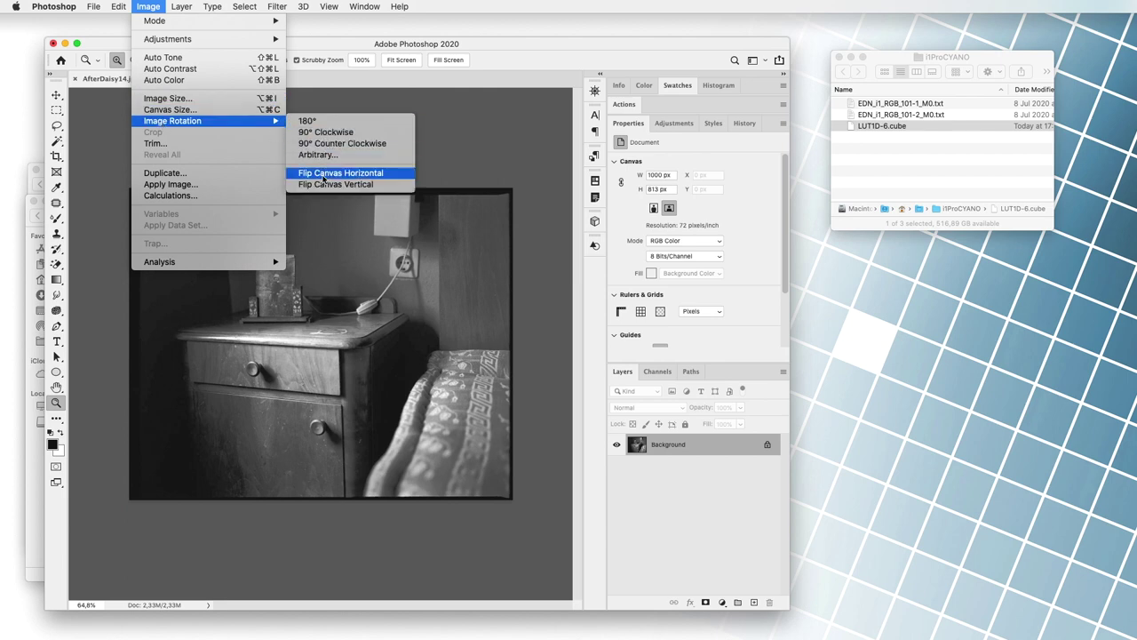
left_click(323, 174)
key("super+i")
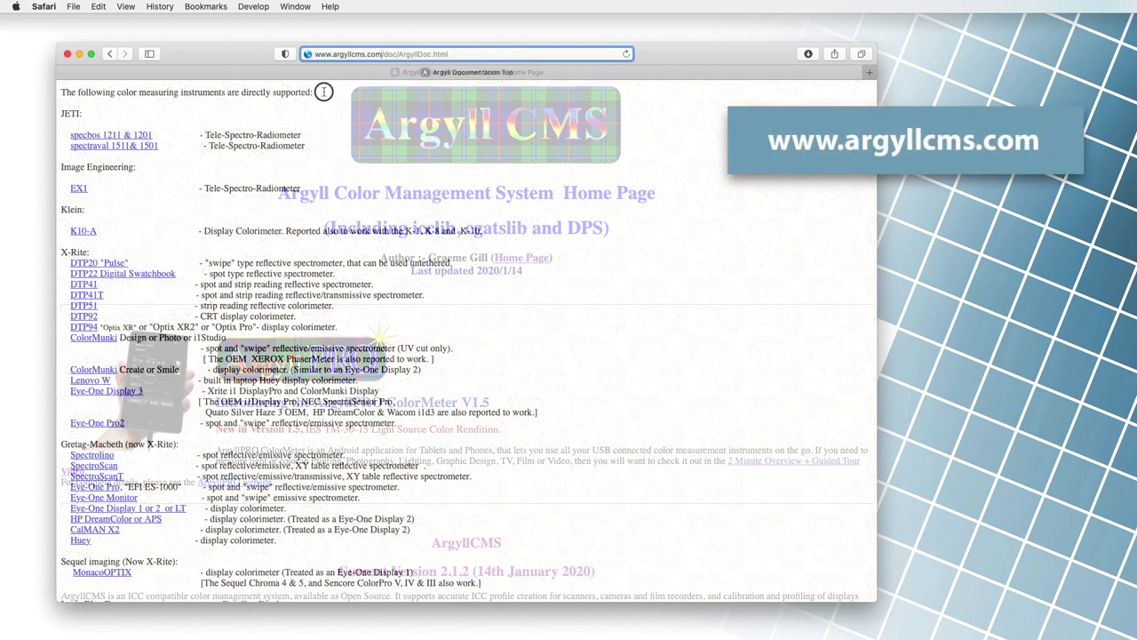
Read Argyll's supported-instruments sentence and highlight the chartread tool entry in the documentation.
left_click_drag(313, 92, 50, 95)
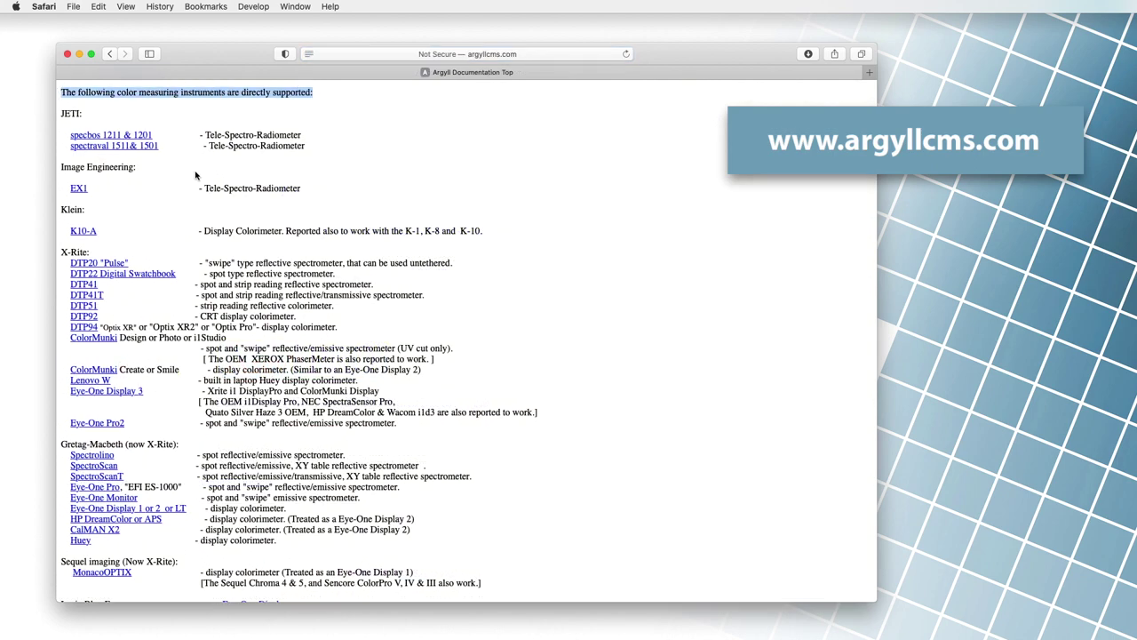
scroll(178, 210, "down", 1)
scroll(178, 209, "down", 3)
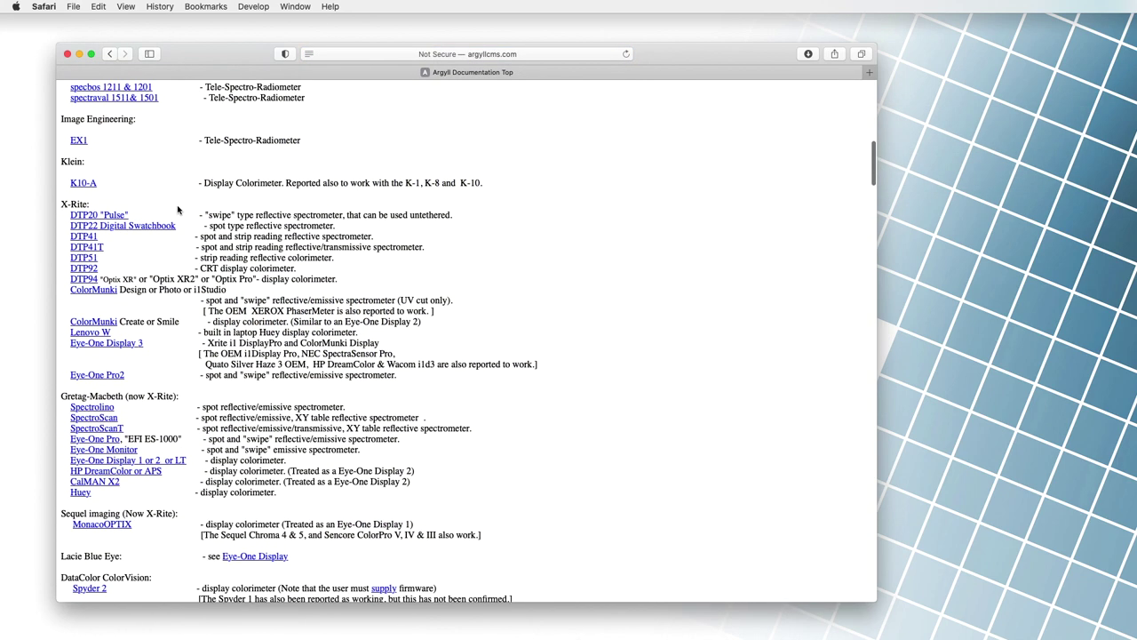
scroll(205, 251, "down", 6)
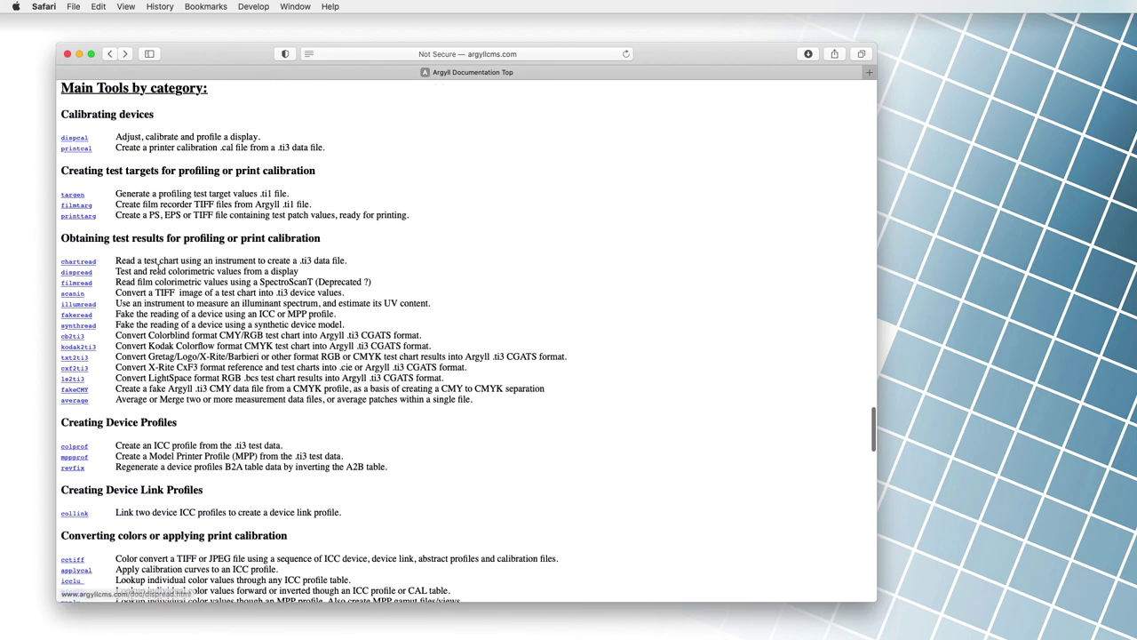
left_click_drag(352, 260, 81, 265)
scroll(668, 381, "down", 10)
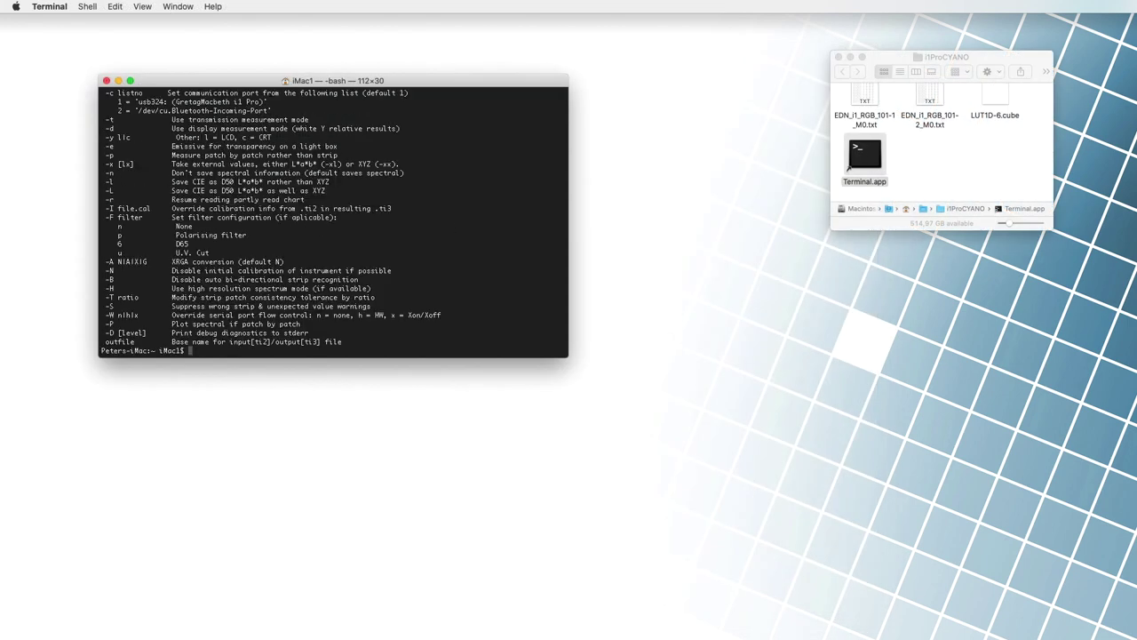
scroll(235, 224, "up", 10)
scroll(235, 224, "down", 10)
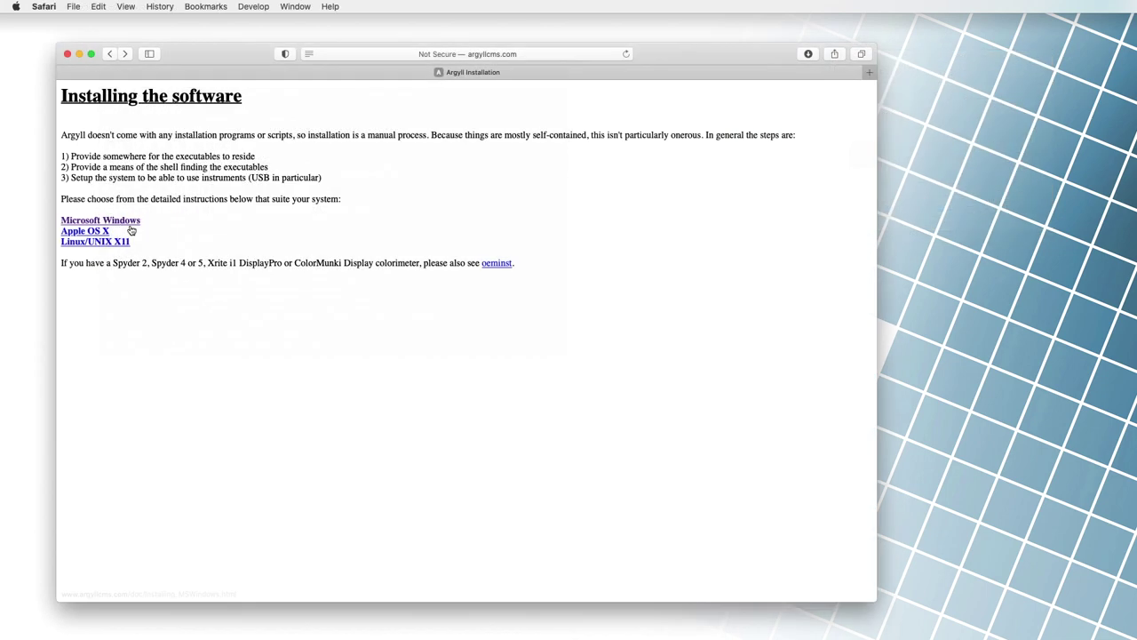
Browse Argyll's Microsoft Windows, Apple OS X and Linux/UNIX X11 installation instructions in turn.
left_click(128, 223)
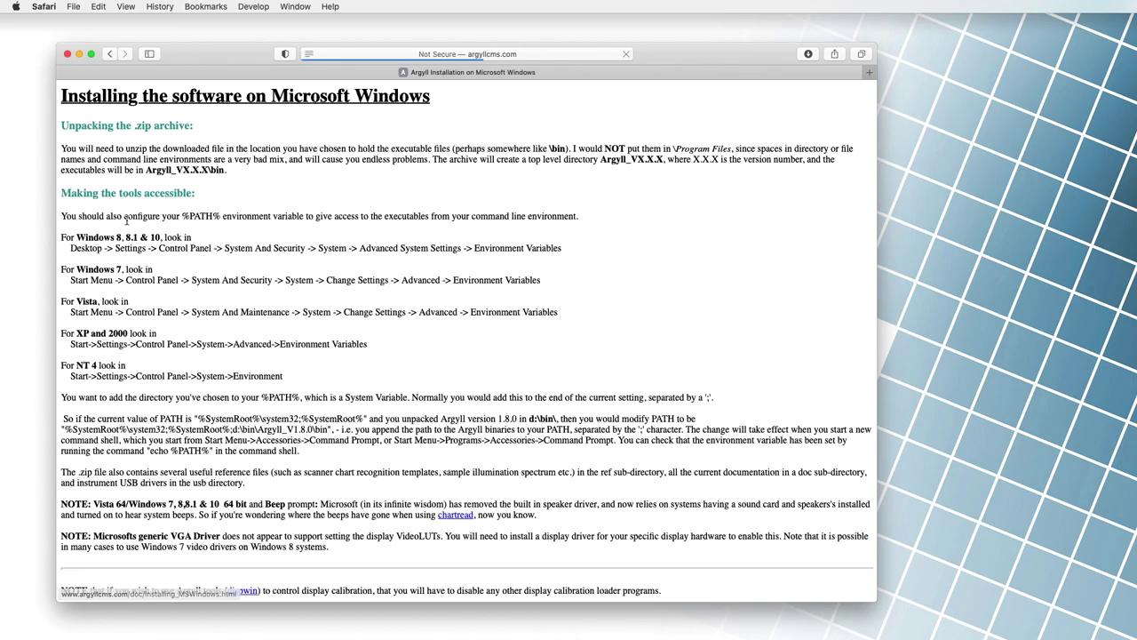
scroll(431, 308, "down", 20)
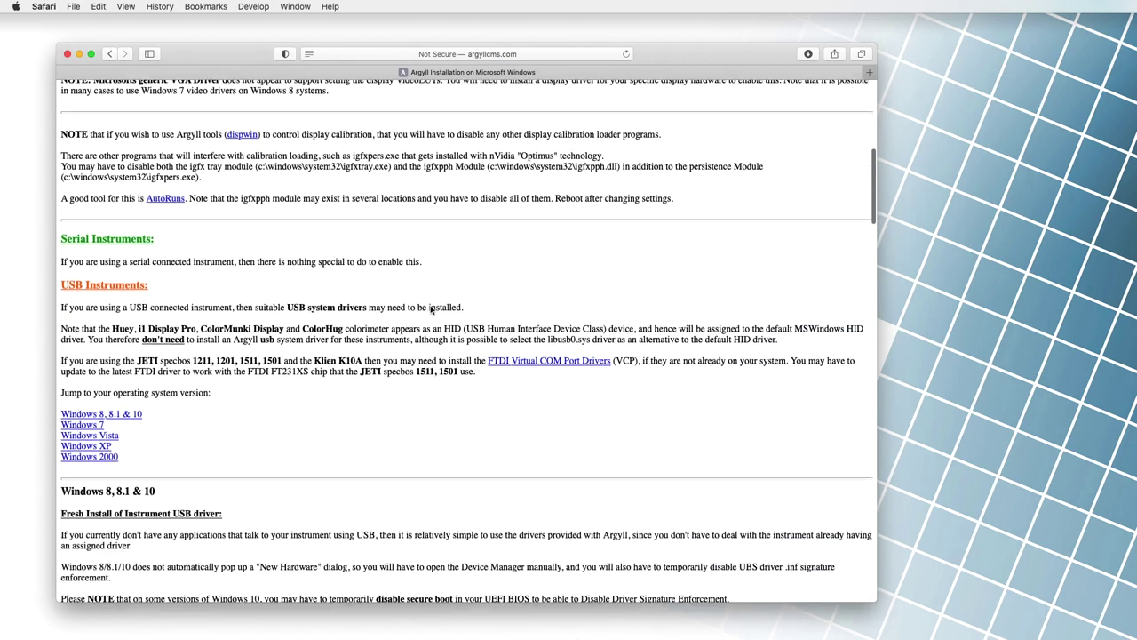
scroll(430, 308, "up", 15)
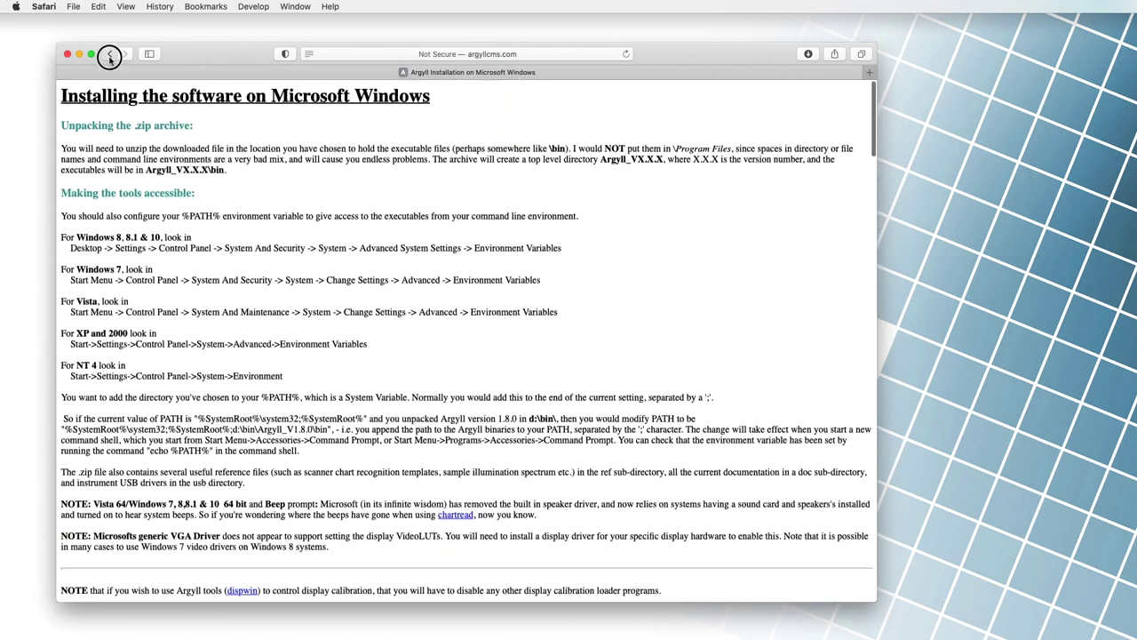
left_click(109, 53)
left_click(85, 231)
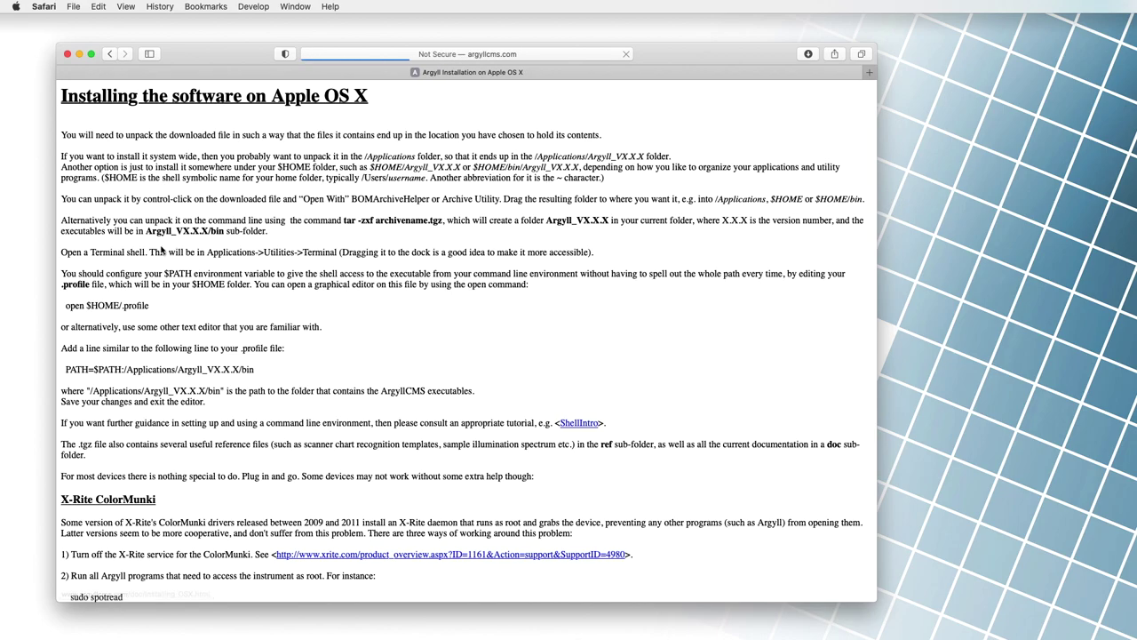
scroll(349, 291, "down", 10)
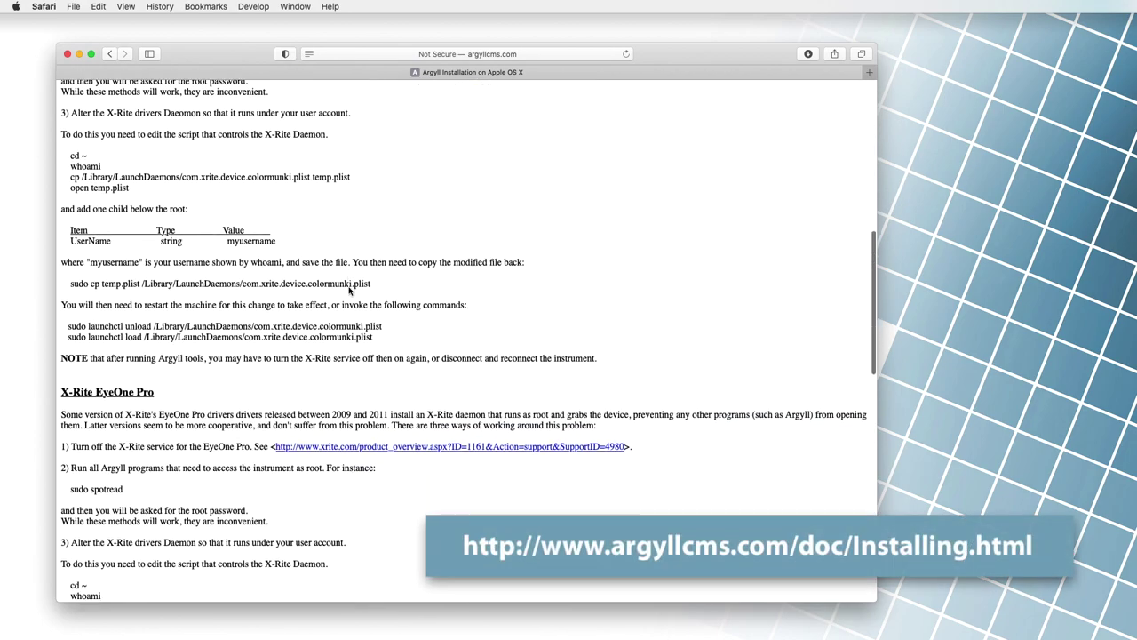
scroll(349, 291, "down", 3)
scroll(349, 291, "up", 15)
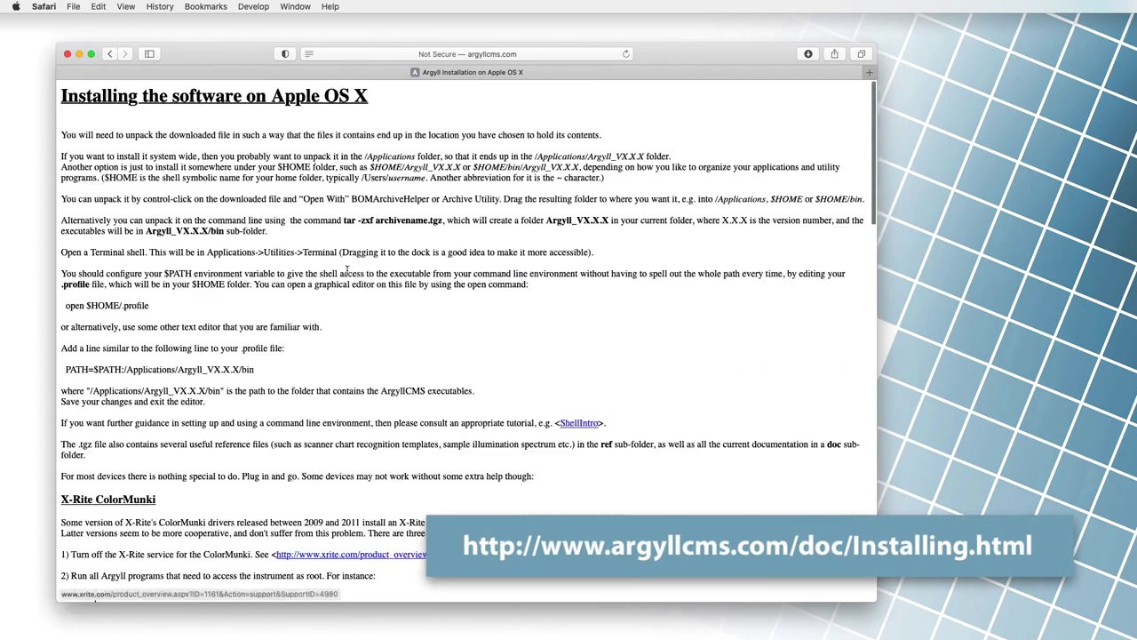
left_click(111, 53)
left_click(80, 241)
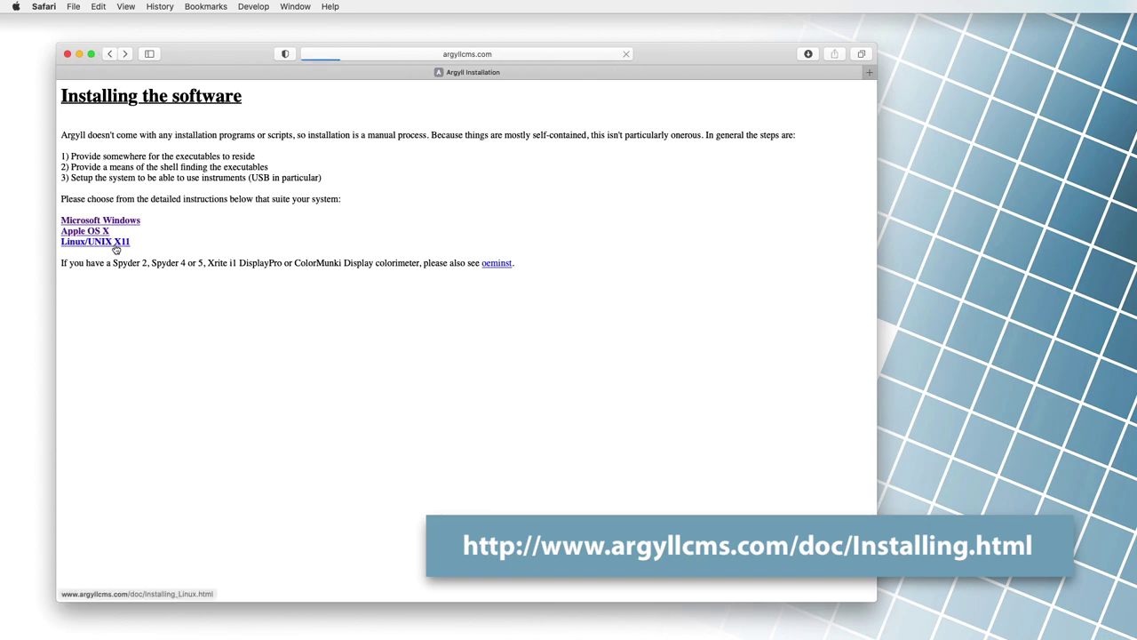
scroll(310, 253, "down", 15)
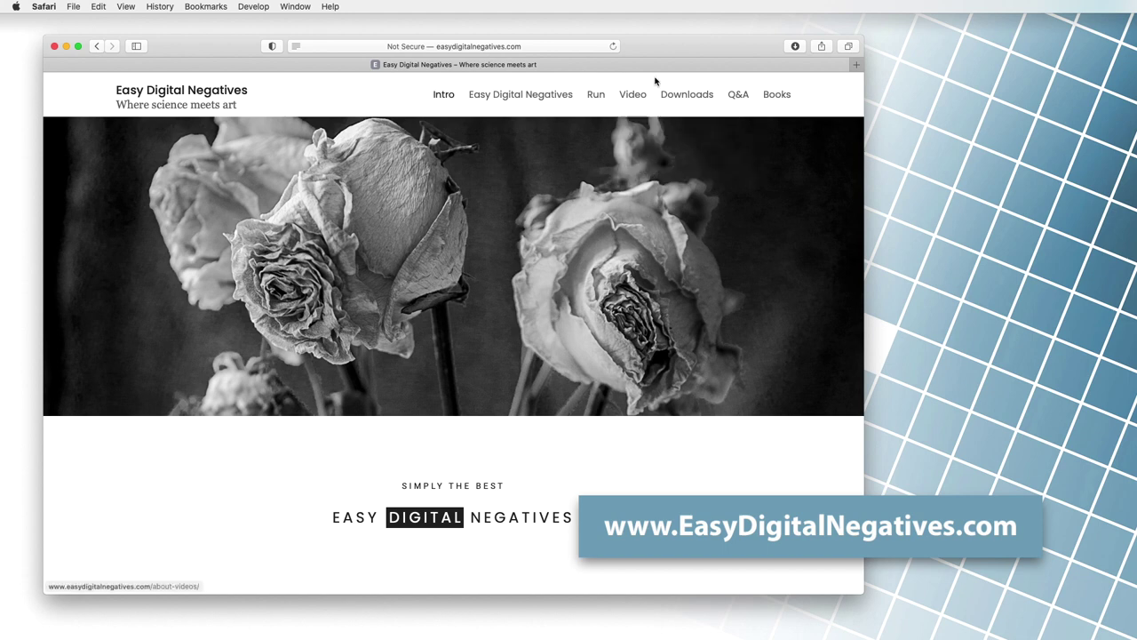
Go to the Easy Digital Negatives Downloads page and download TestCharts.zip.
left_click(685, 96)
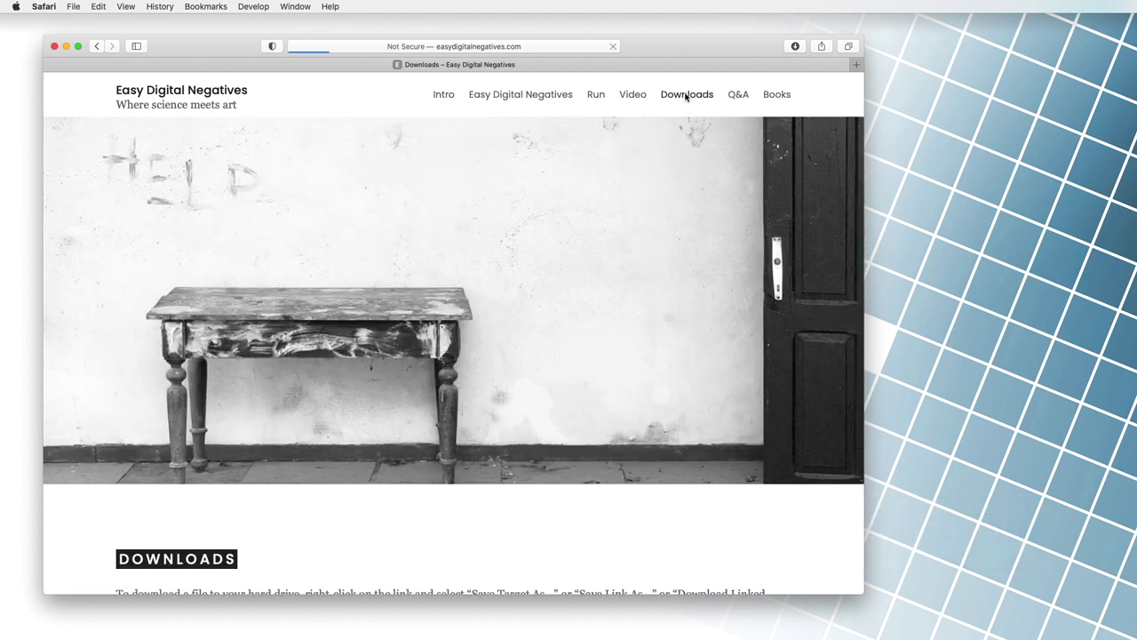
scroll(405, 347, "down", 5)
scroll(405, 348, "down", 7)
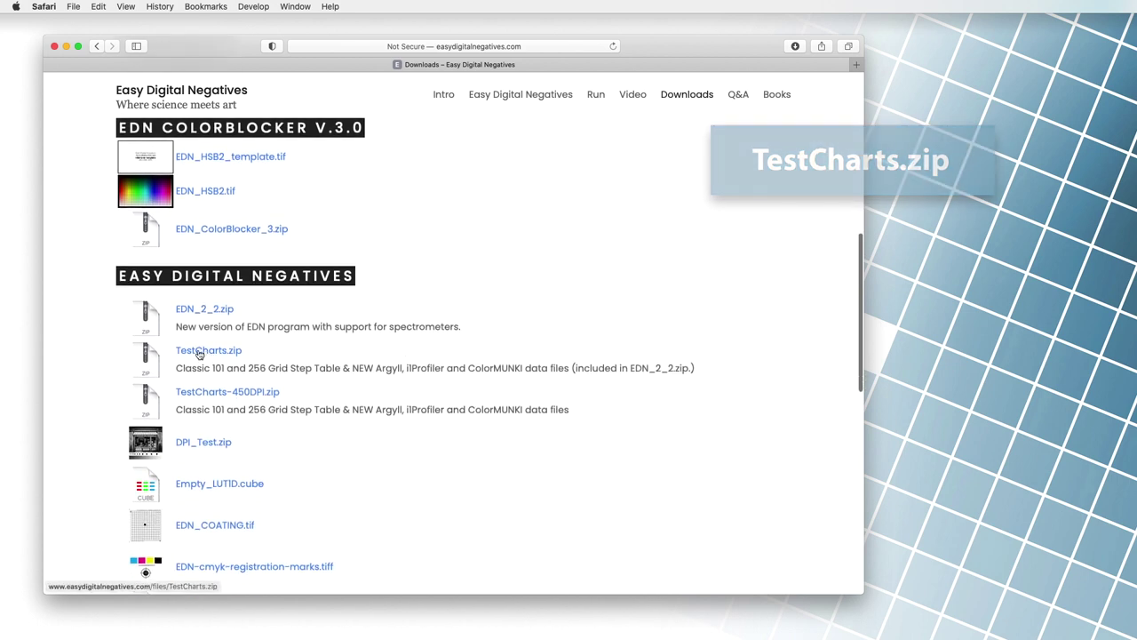
left_click(199, 353)
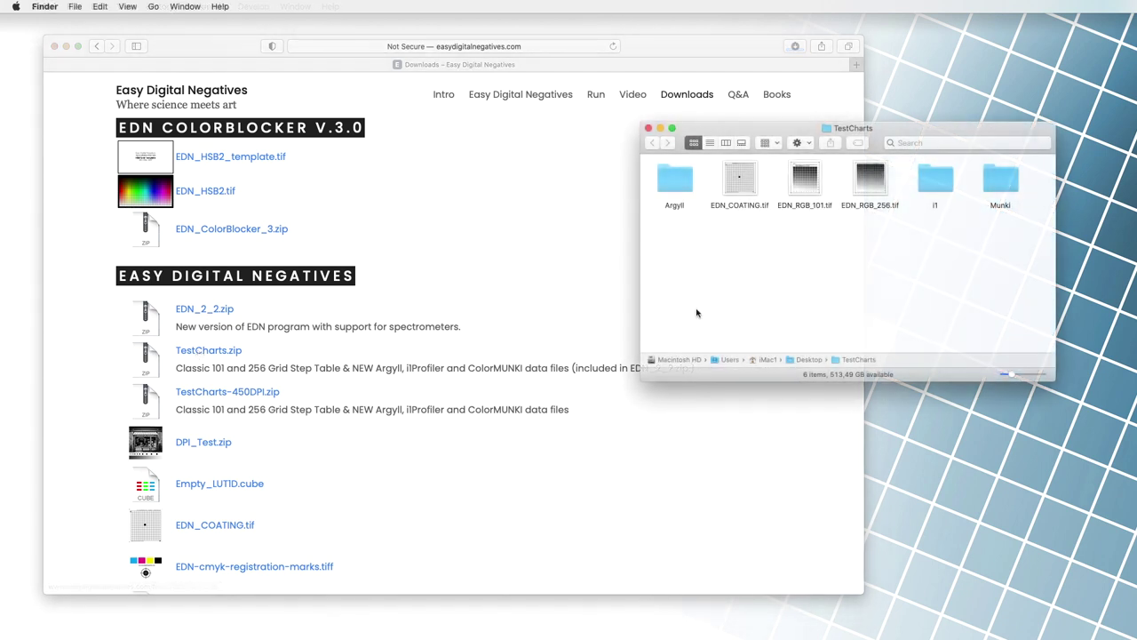
Open the Argyll folder in TestCharts and select the EDN_ARGYLL_i1_RGB 101 and 256 chart images.
left_click(675, 182)
double_click(675, 182)
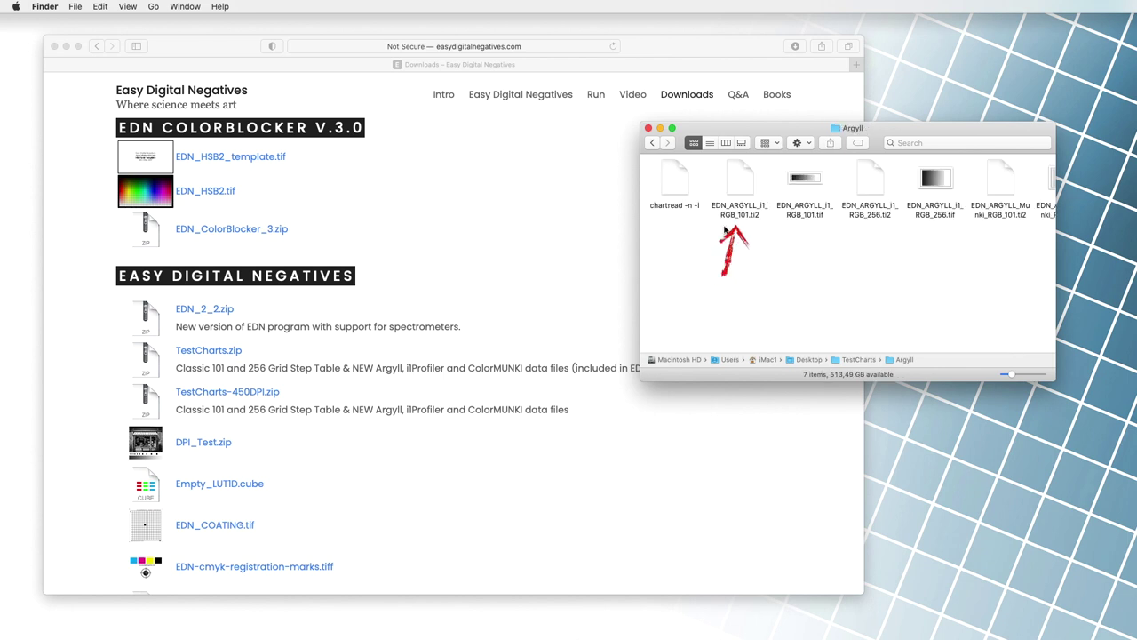
left_click(809, 192)
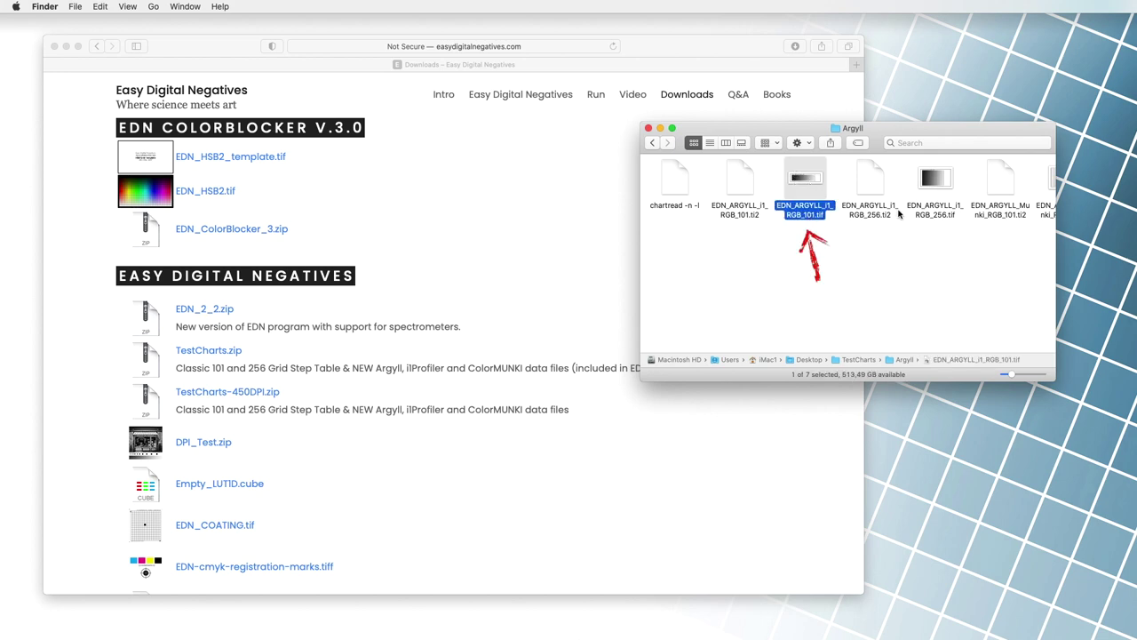
left_click(936, 188)
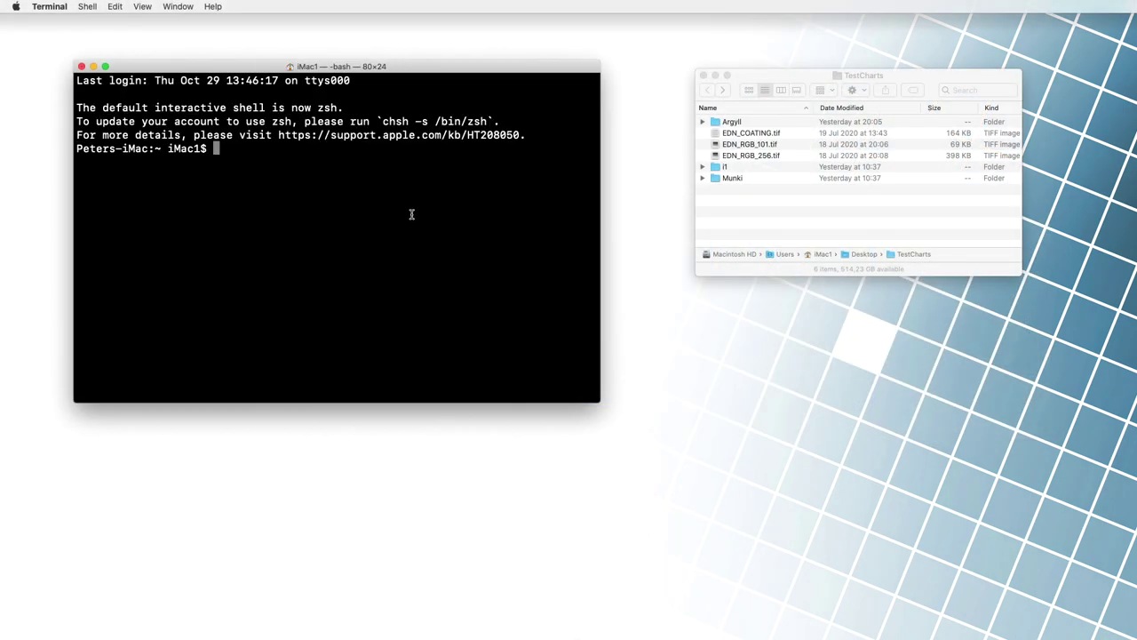
Run chartread -n -l on the EDN_ARGYLL_i1_RGB_101 chart path without its .ti2 extension.
type("chartread -n -l")
left_click(719, 124)
double_click(719, 126)
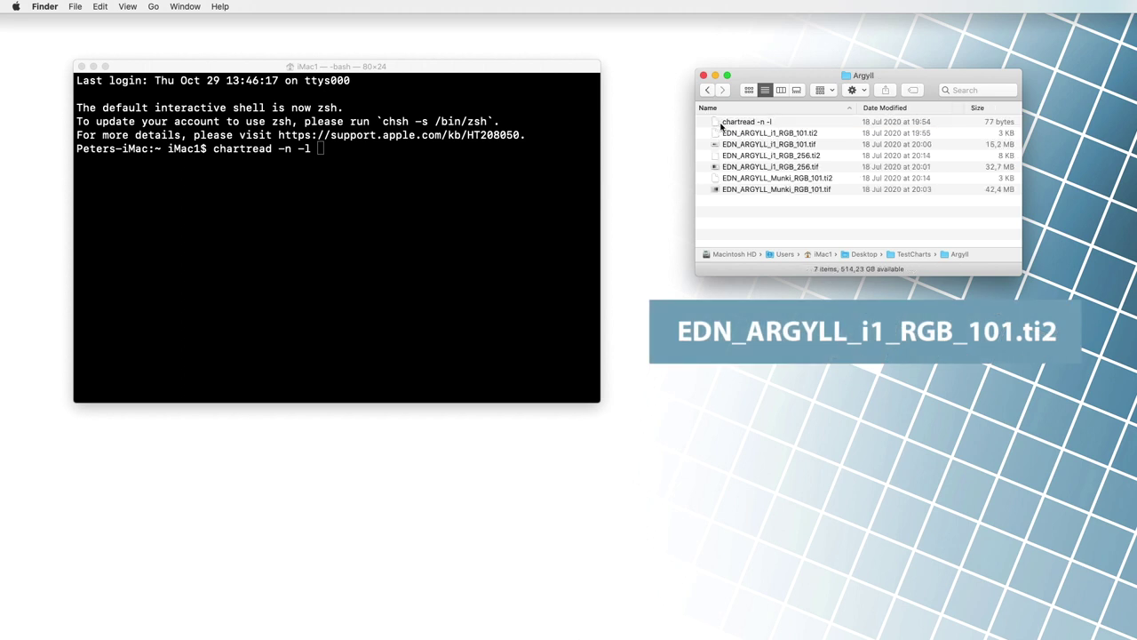
left_click_drag(757, 135, 328, 160)
left_click(240, 198)
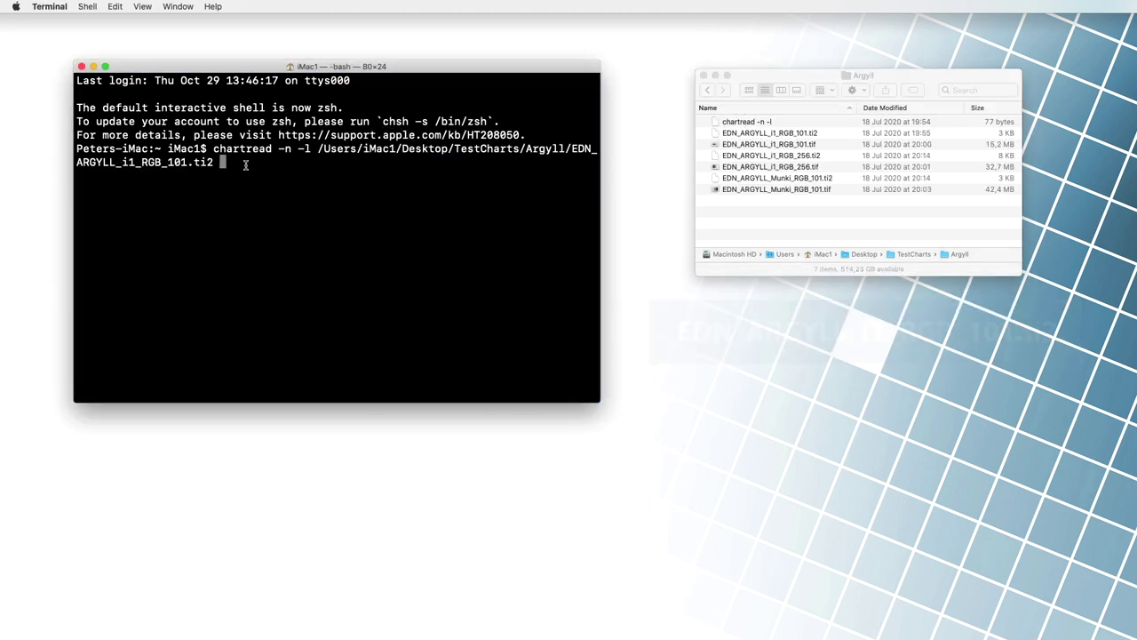
key("BackSpace")
key("BackSpace")
key("BackSpace")
key("Return")
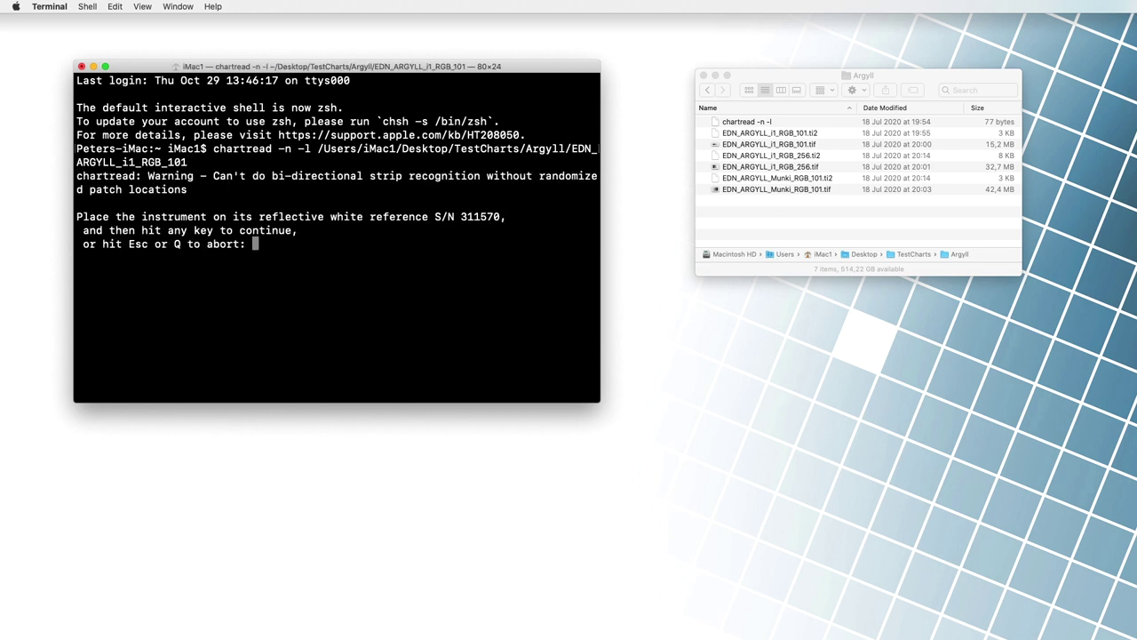
Calibrate, read every strip through F, save with d, and check EDN_ARGYLL_i1_RGB_101.ti3 in Argyll.
key("Return")
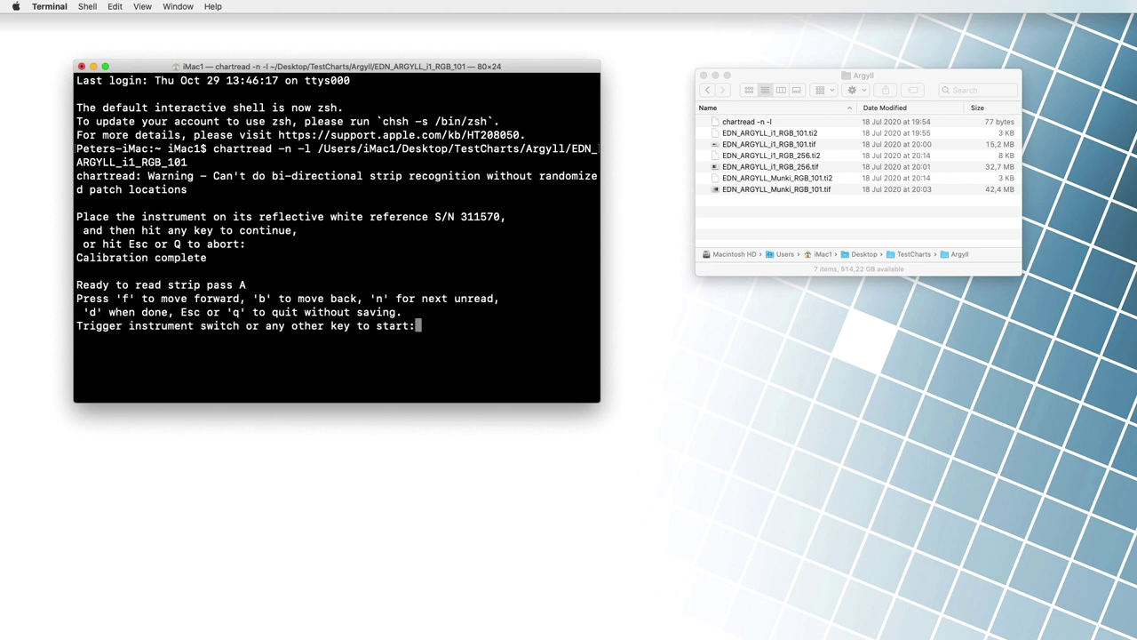
key("Return")
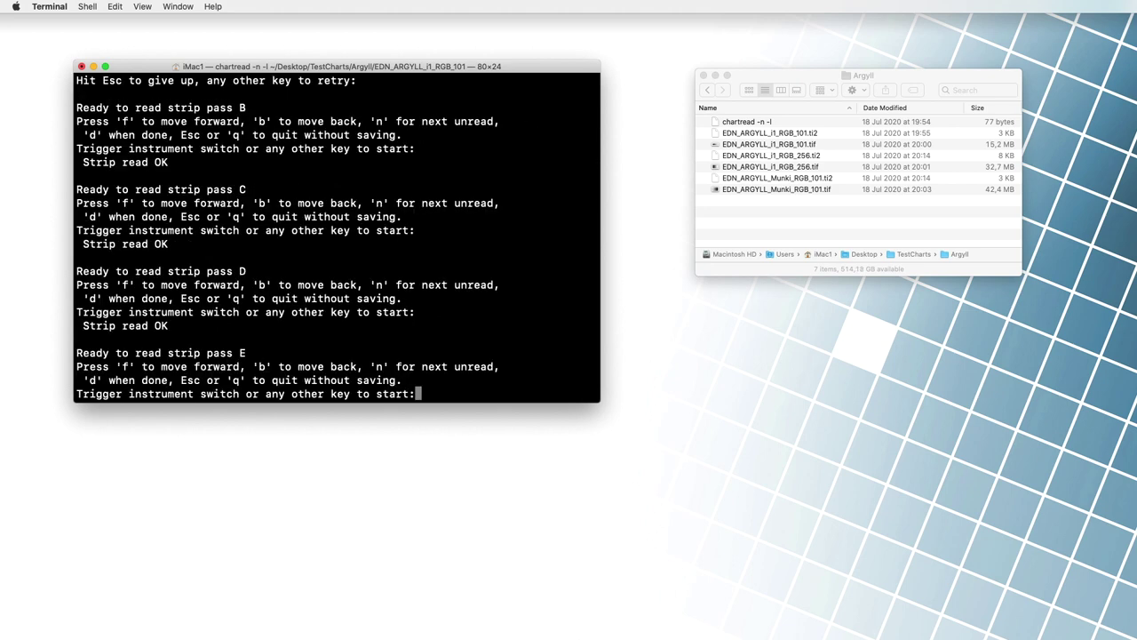
key("Return")
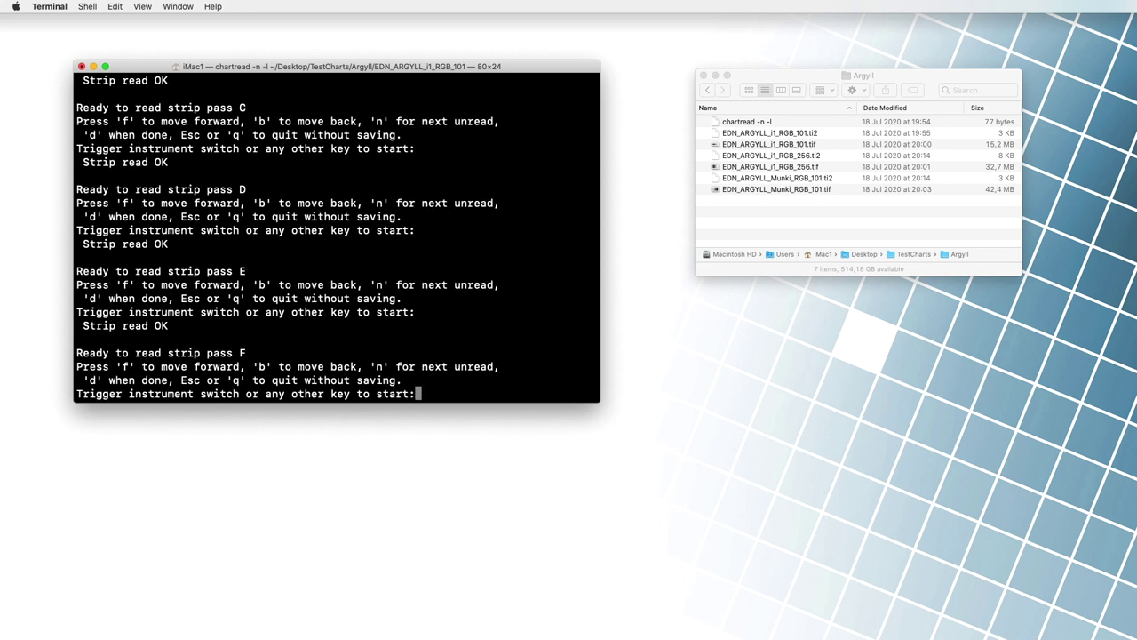
key("Return")
key("d")
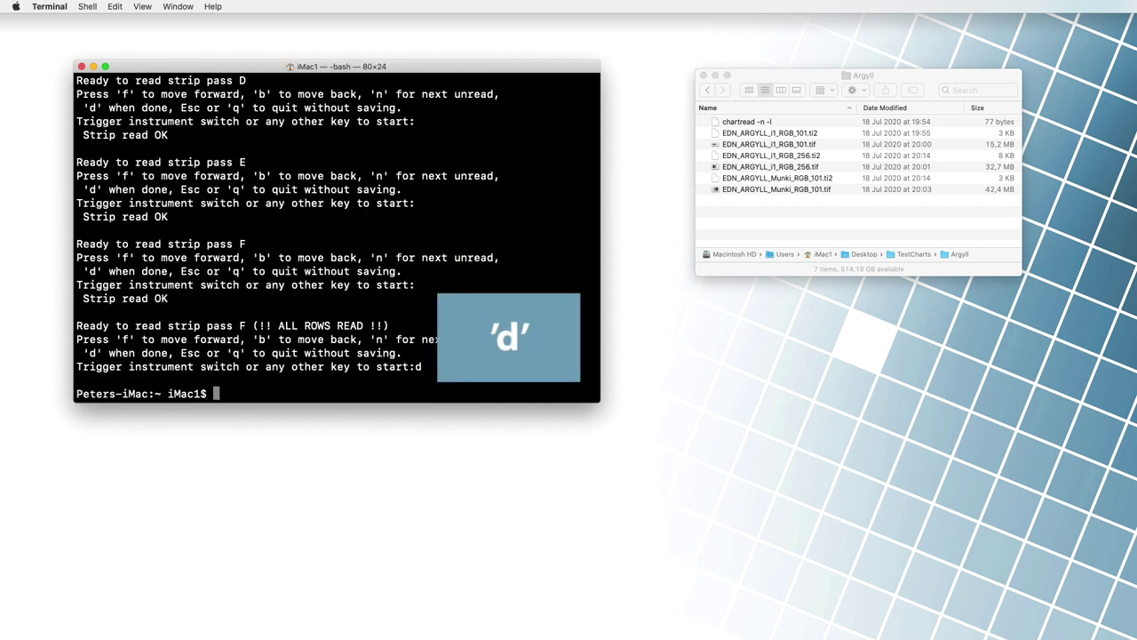
left_click(752, 146)
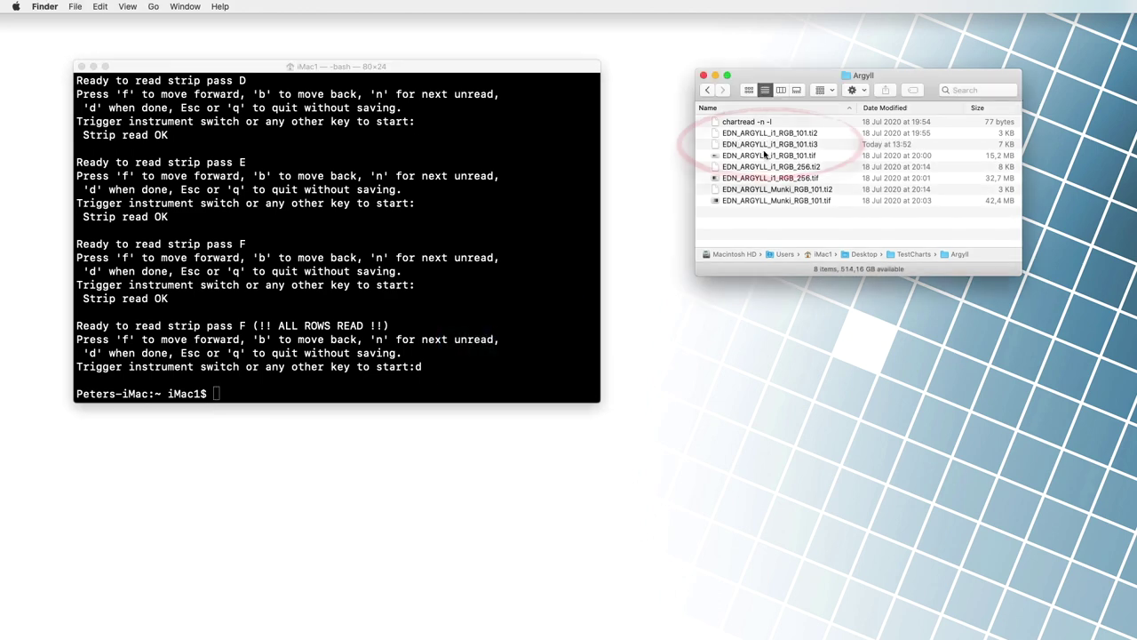
left_click(742, 149)
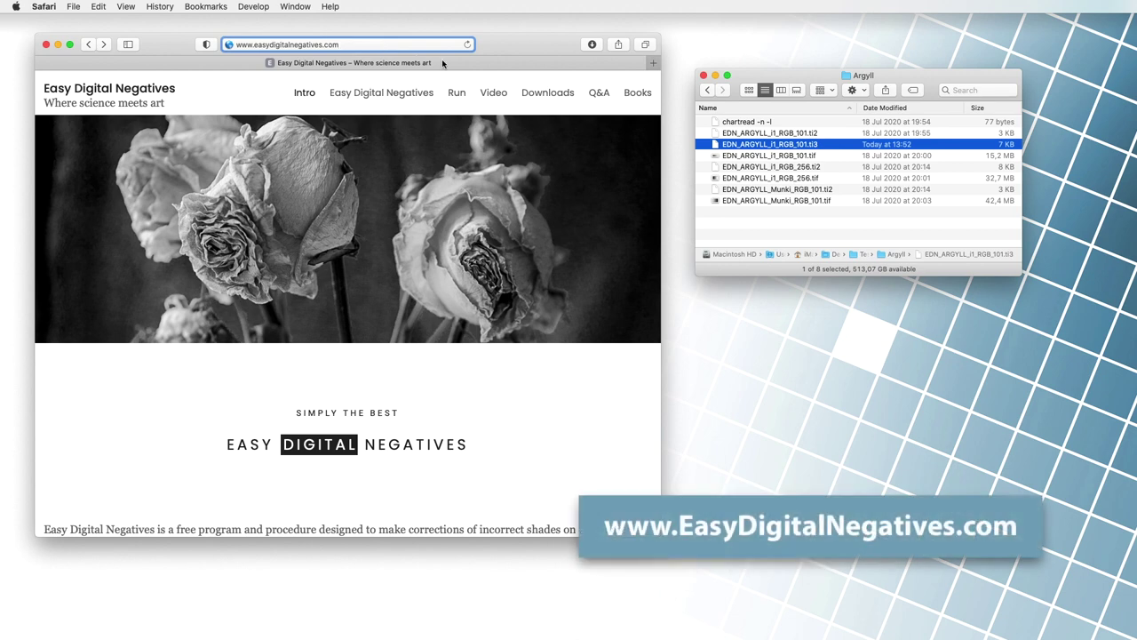
Open EDN 2.2, import the .ti3 spectrometer readings, and download the LUT 1D (.cube) file.
mouse_move(451, 87)
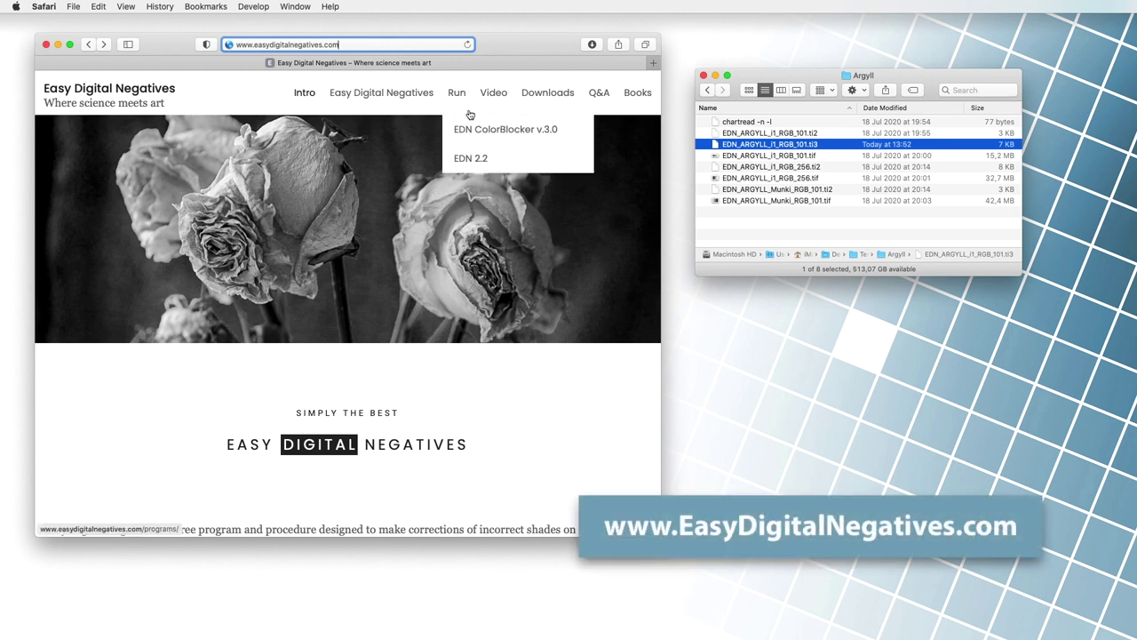
left_click(479, 158)
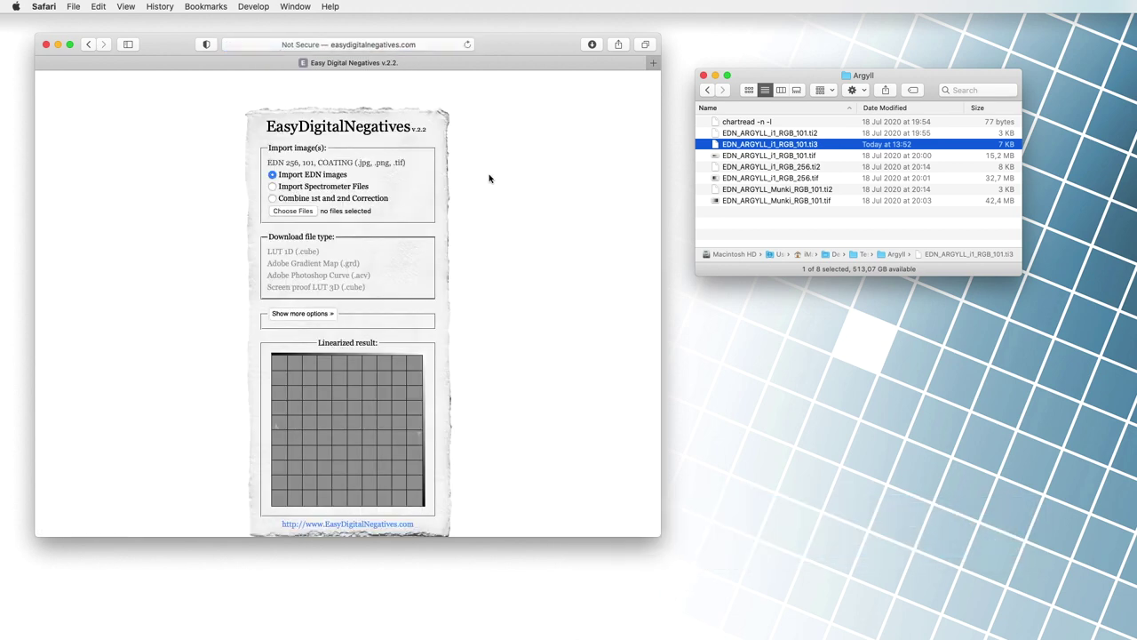
left_click(272, 187)
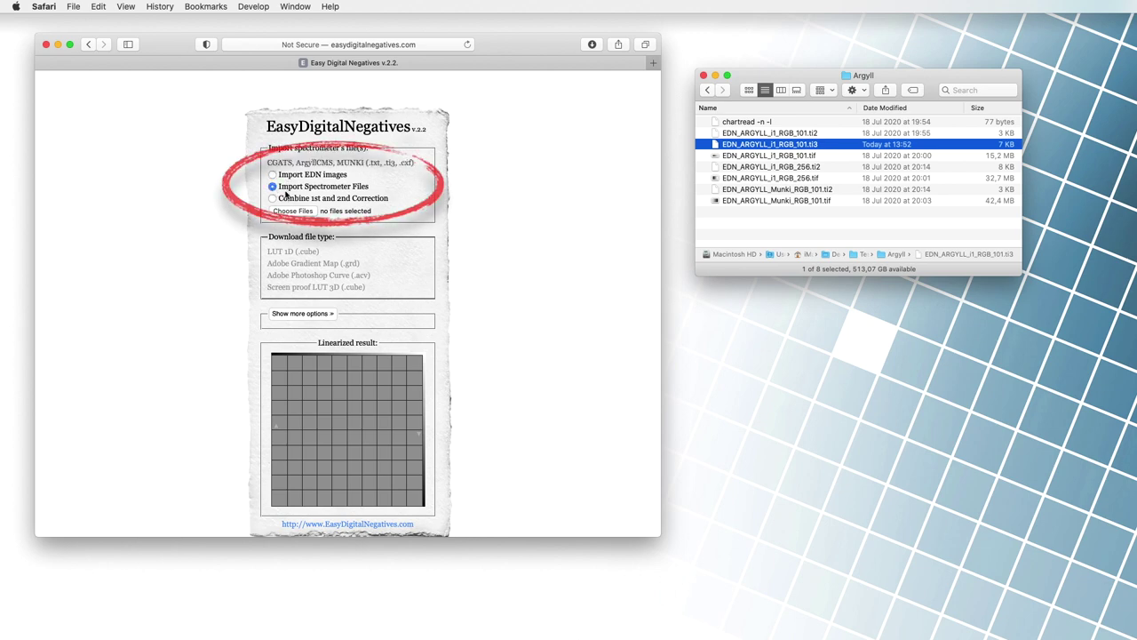
left_click_drag(736, 145, 296, 214)
left_click(276, 255)
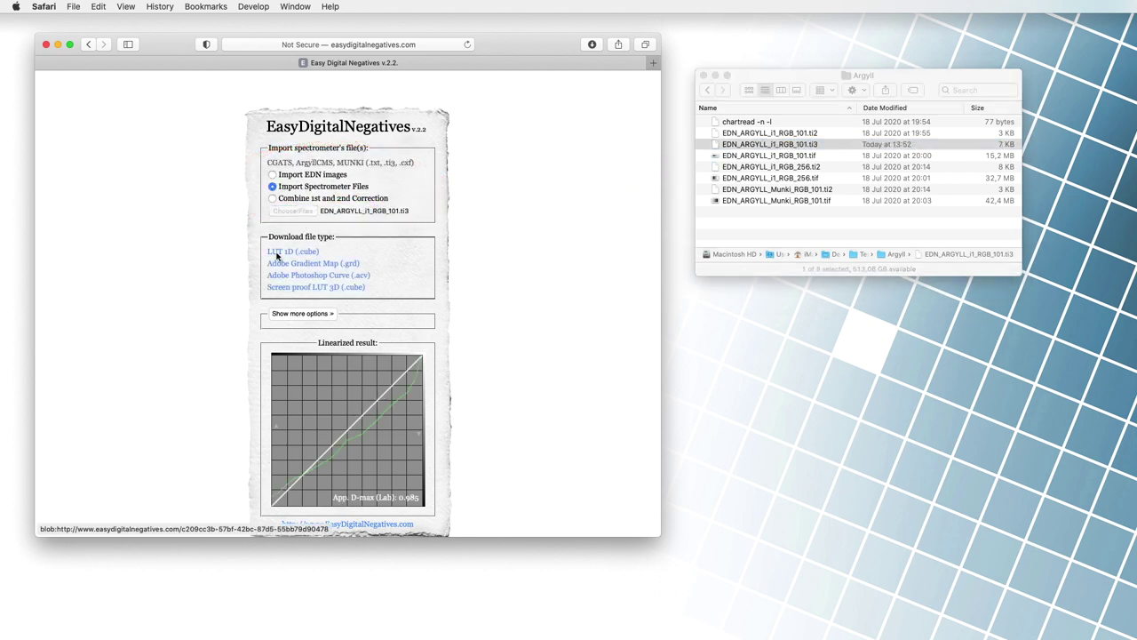
left_click(276, 255)
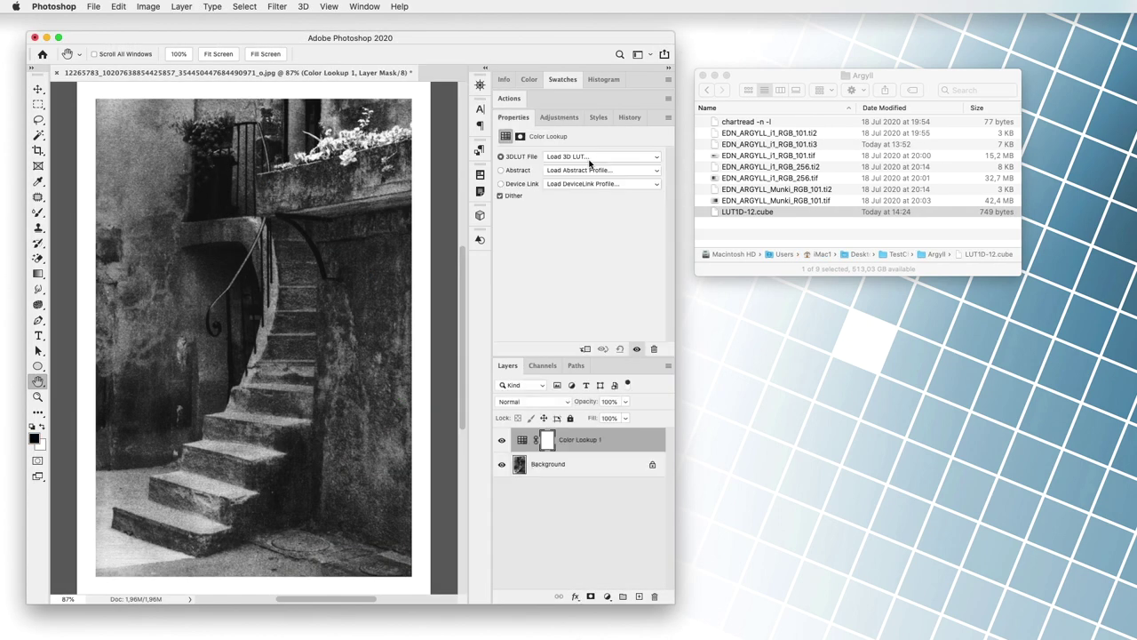
Load LUT1D-12.cube into the Color Lookup, merge it down, and invert the photo.
left_click(502, 157)
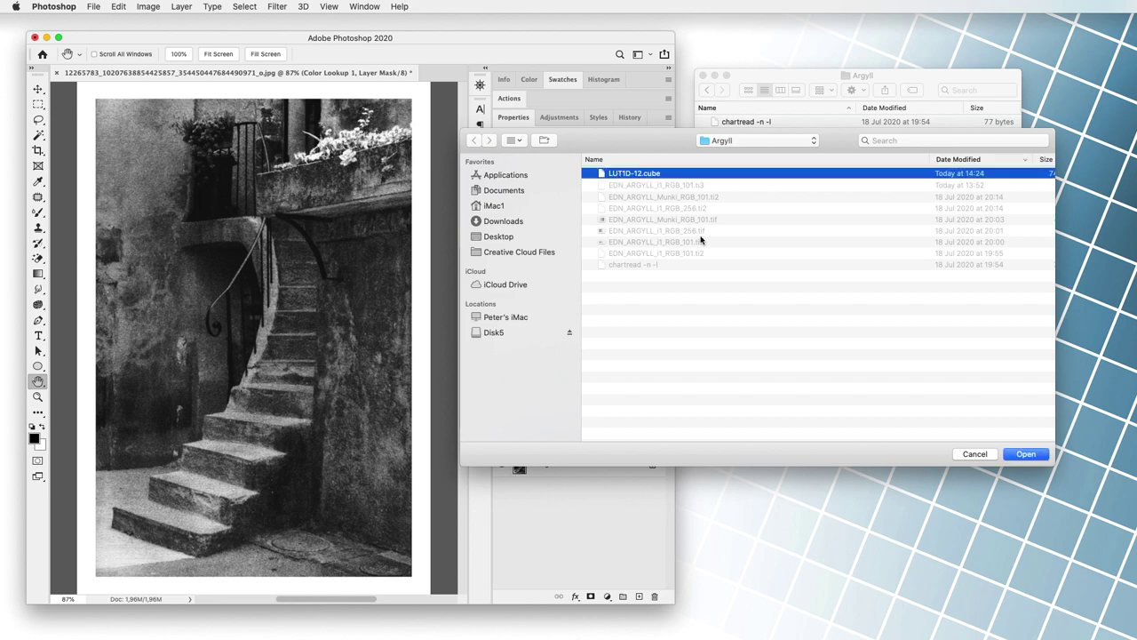
left_click(1027, 455)
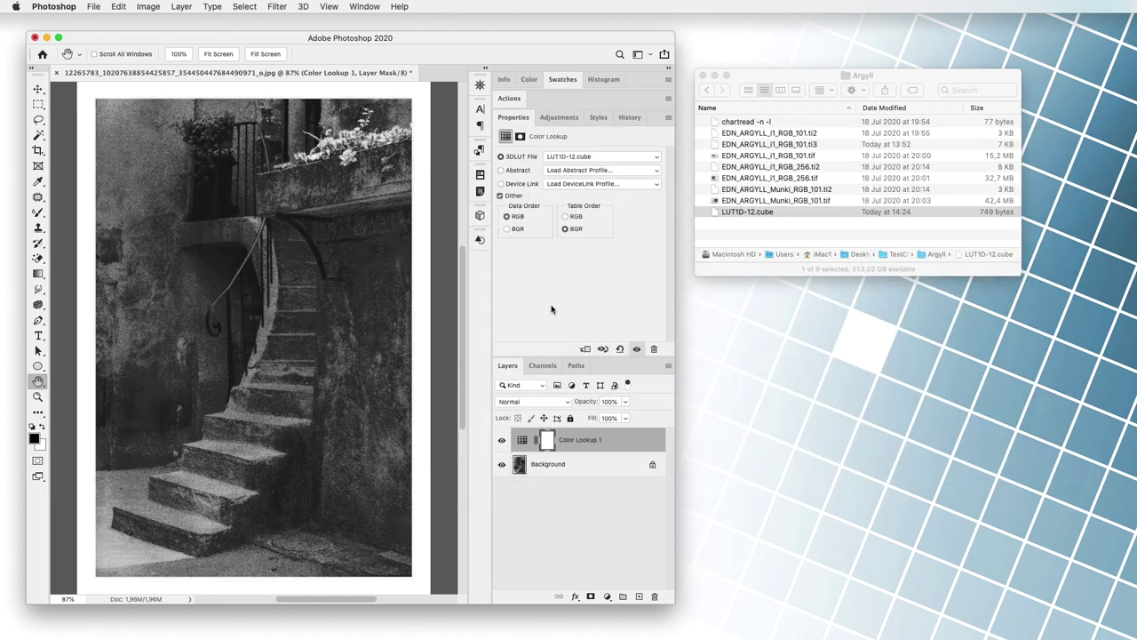
key("super+e")
key("super+i")
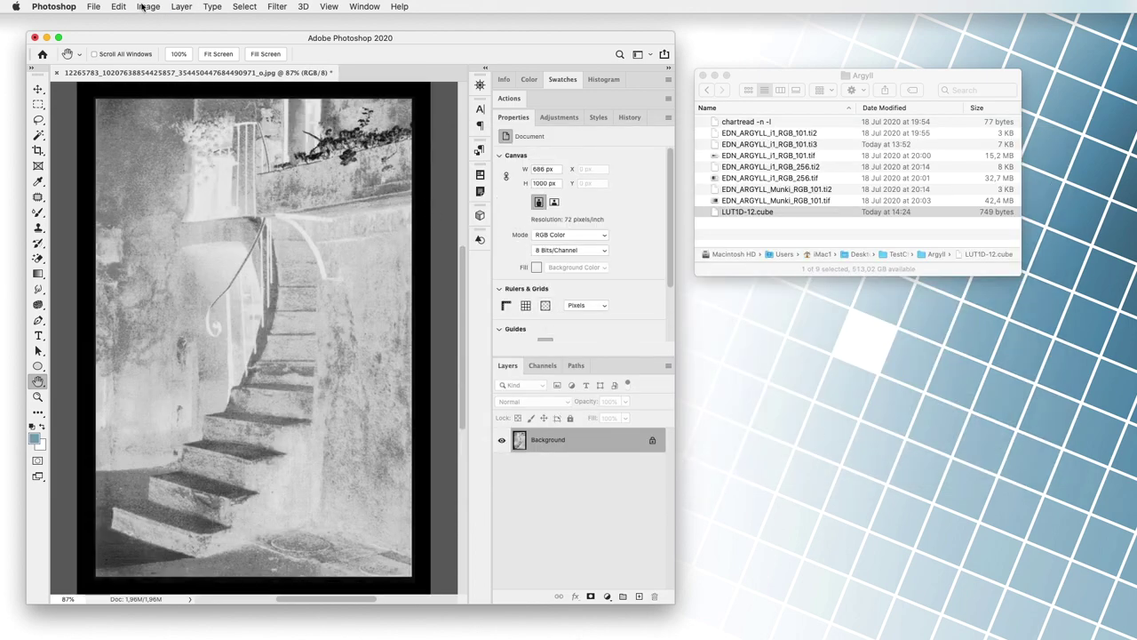
Flip the canvas horizontally to mirror the negative.
left_click(148, 6)
mouse_move(190, 124)
left_click(339, 173)
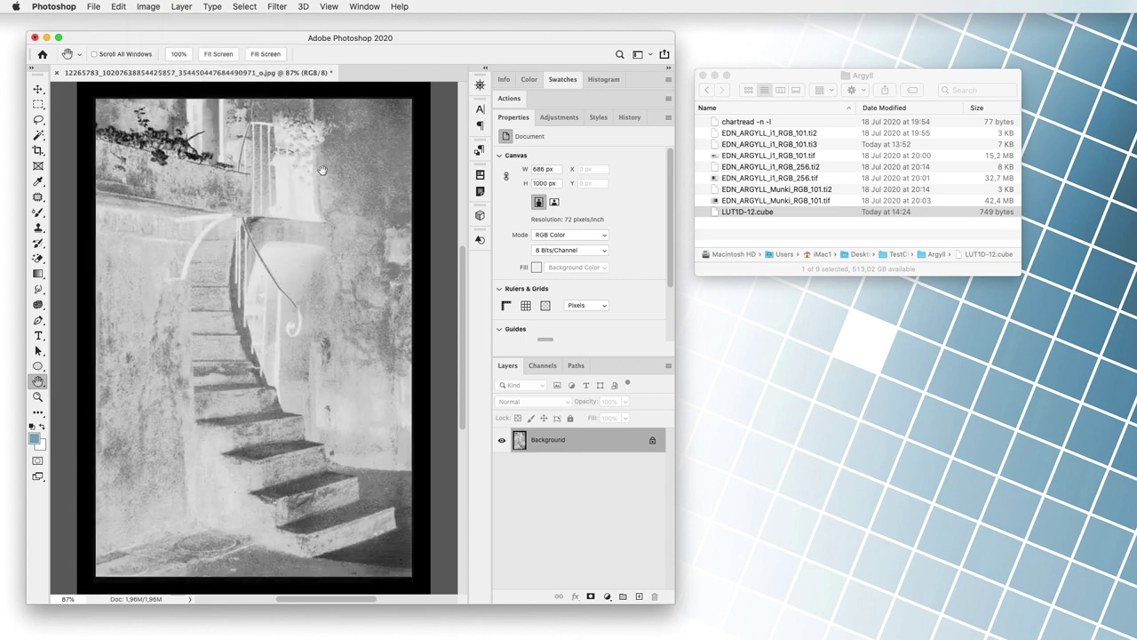